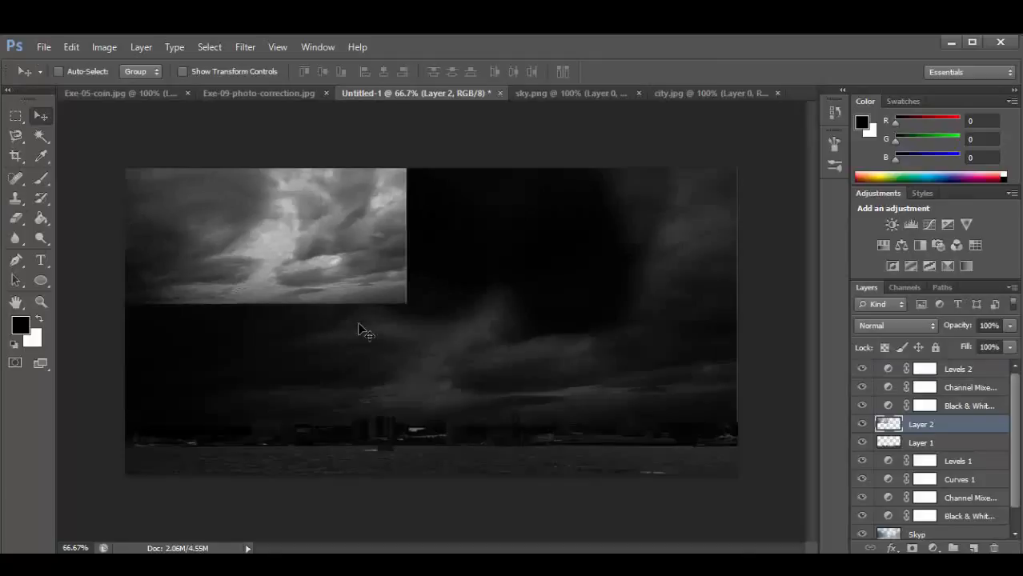
# - Scale Layer 2's sky to 217.79% width and 178.20% height so it spans the canvas width, and apply the transformation
pyautogui.hotkey('ctrl', 't')
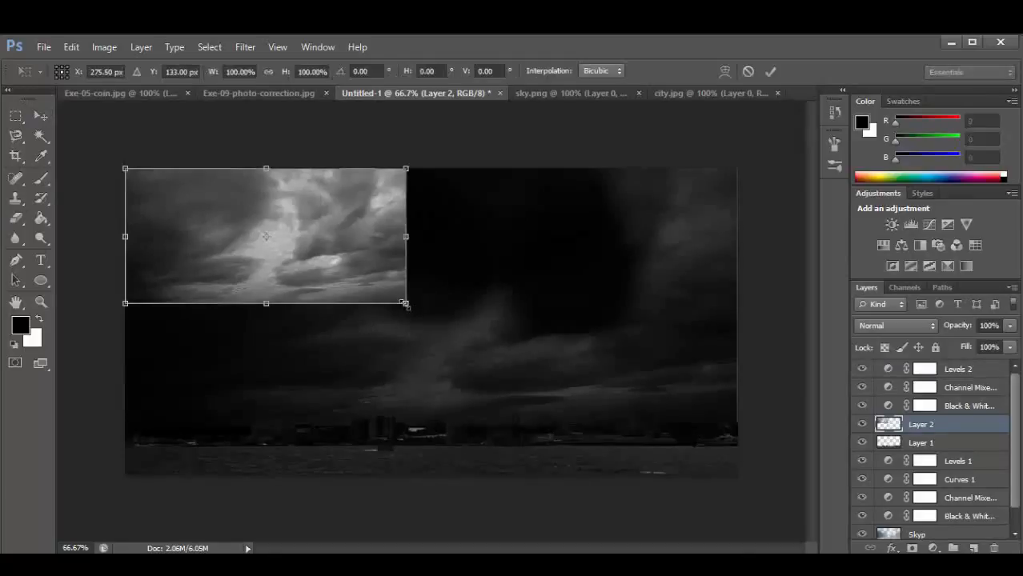
pyautogui.moveTo(422, 308); pyautogui.dragTo(736, 409)
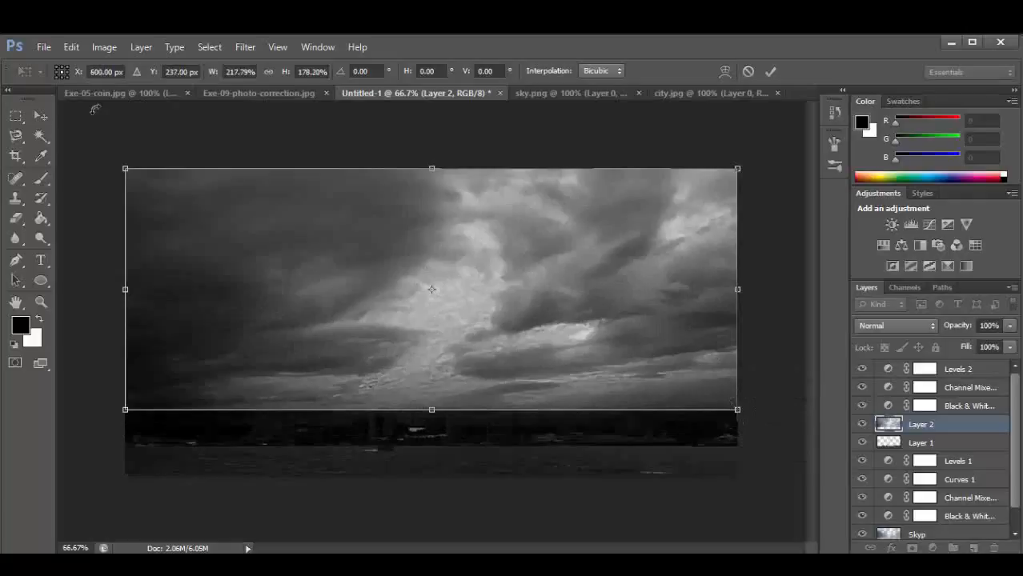
pyautogui.click(41, 117)
pyautogui.click(457, 251)
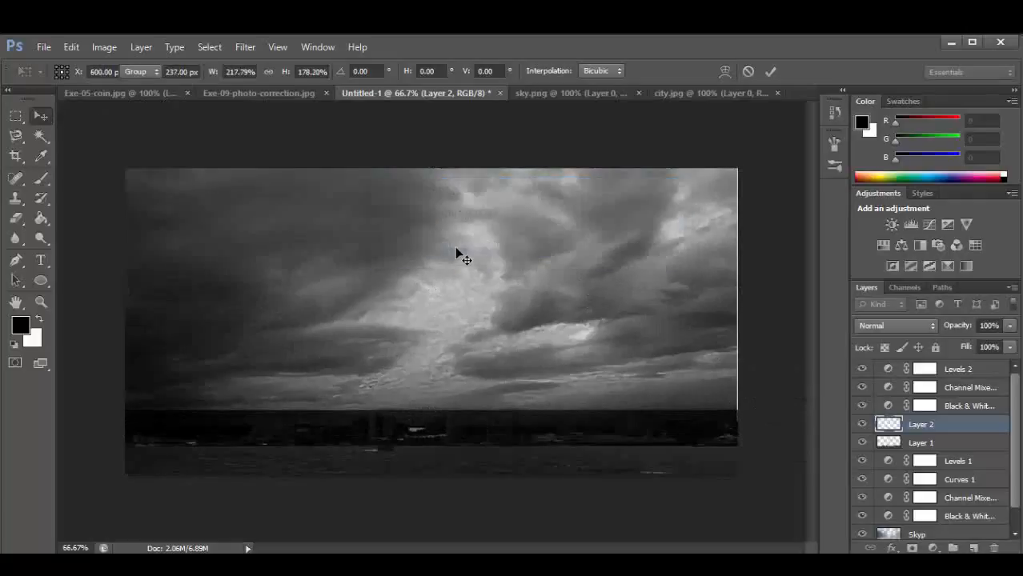
# - Set Layer 2's opacity to 10% and move the layer to the top of the layer stack
pyautogui.click(1010, 346)
pyautogui.moveTo(1010, 346); pyautogui.dragTo(948, 343)
pyautogui.click(971, 325)
pyautogui.write('10')
pyautogui.press('Return')
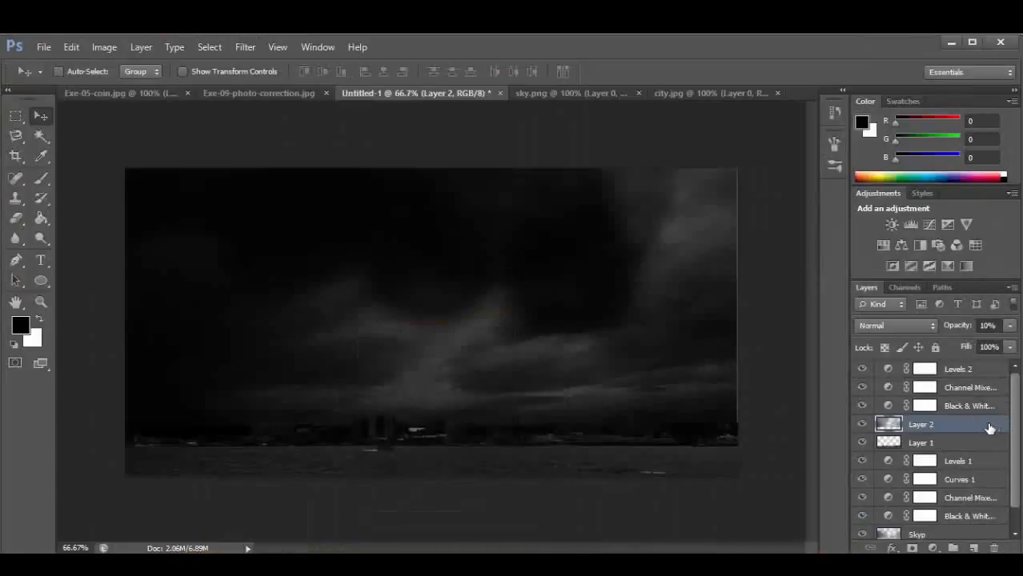
pyautogui.moveTo(990, 429); pyautogui.dragTo(1002, 370)
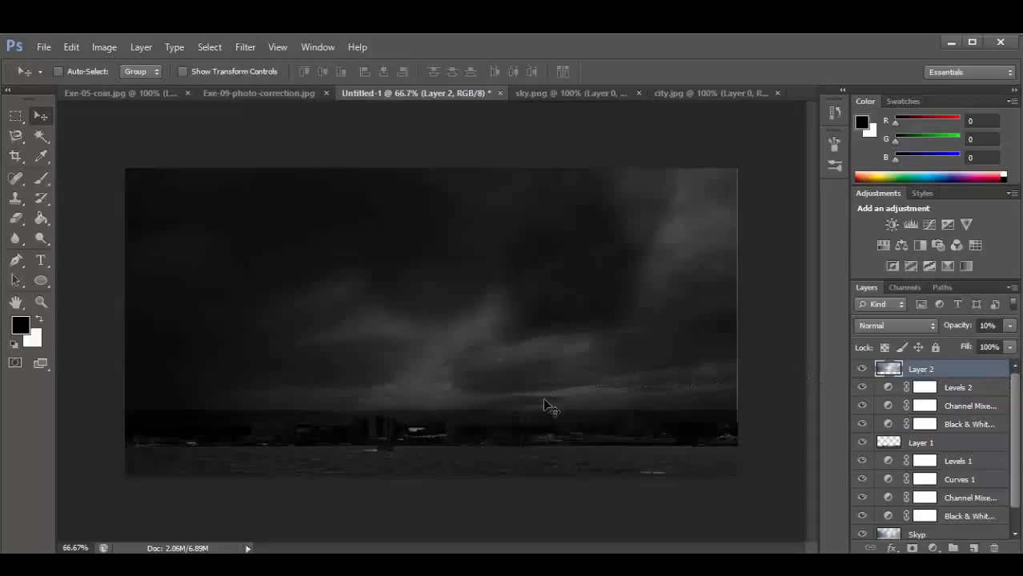
# - Reduce Layer 2's height to 92.19% by raising its lower edge, and apply the transformation
pyautogui.hotkey('ctrl', 't')
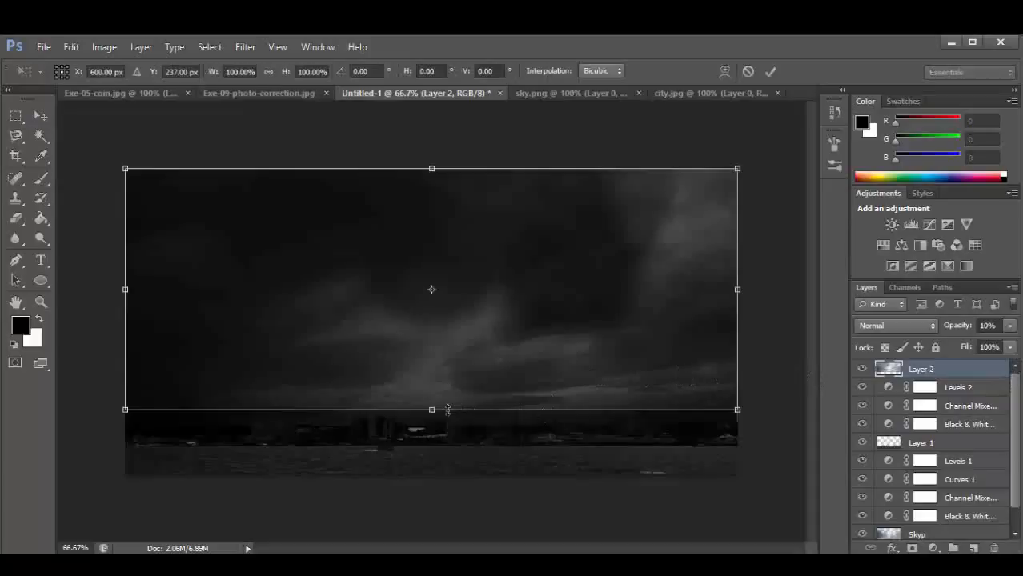
pyautogui.moveTo(432, 410); pyautogui.dragTo(445, 391)
pyautogui.click(41, 116)
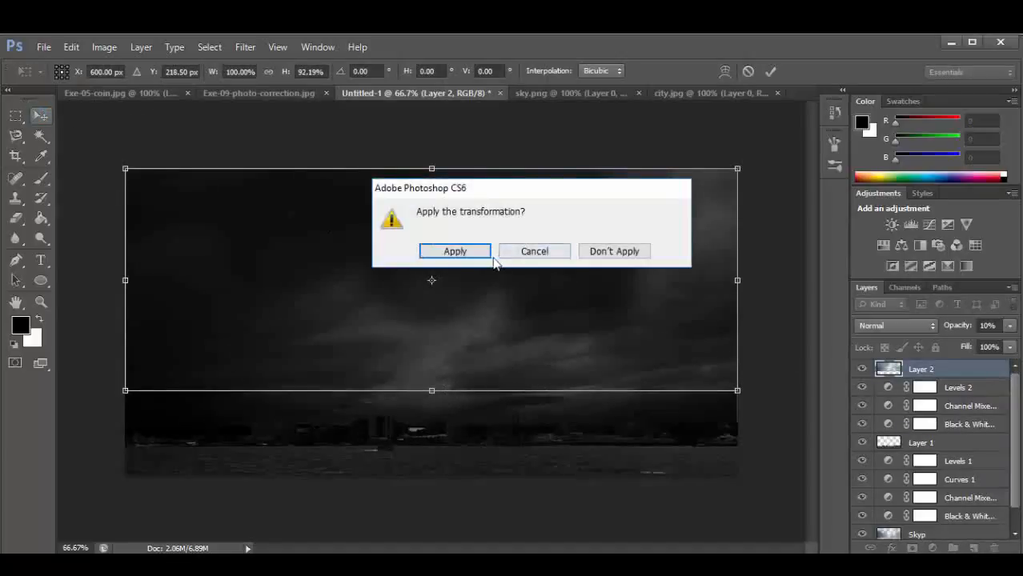
pyautogui.click(456, 250)
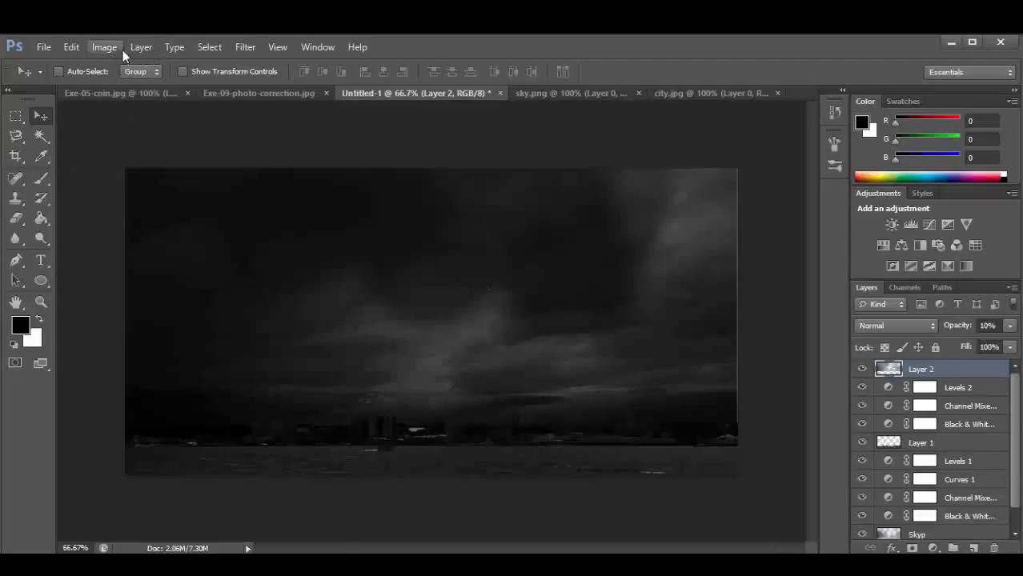
# - Add a Black & White adjustment layer above Layer 2 with the default name, Normal mode and 100% opacity
pyautogui.click(132, 48)
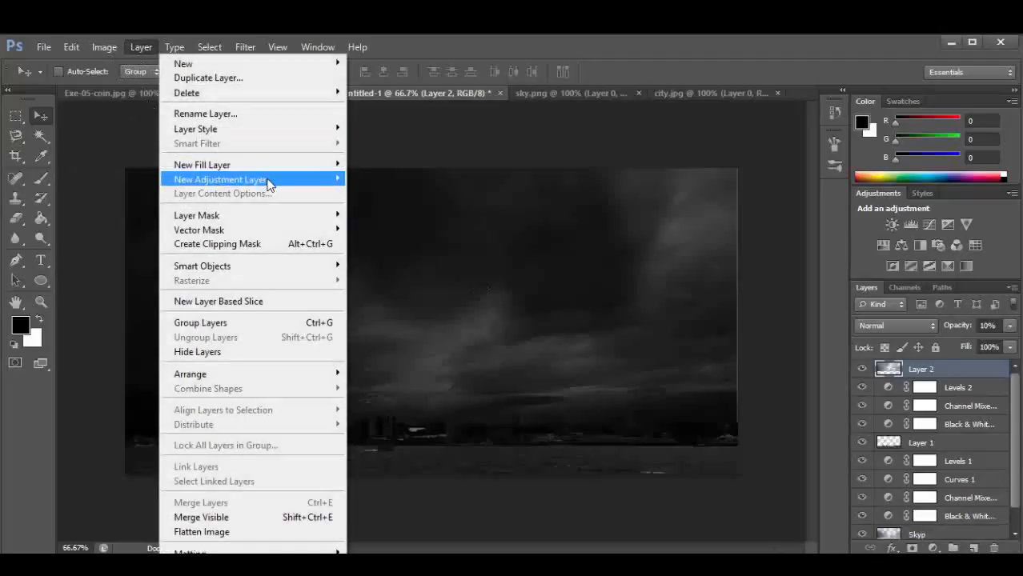
pyautogui.moveTo(272, 181)
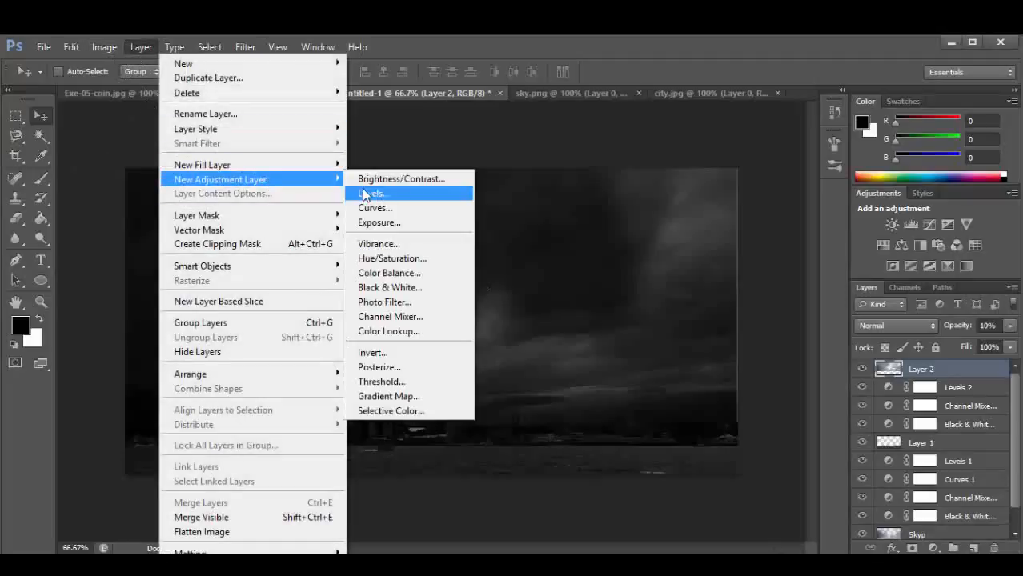
pyautogui.click(411, 290)
pyautogui.click(653, 182)
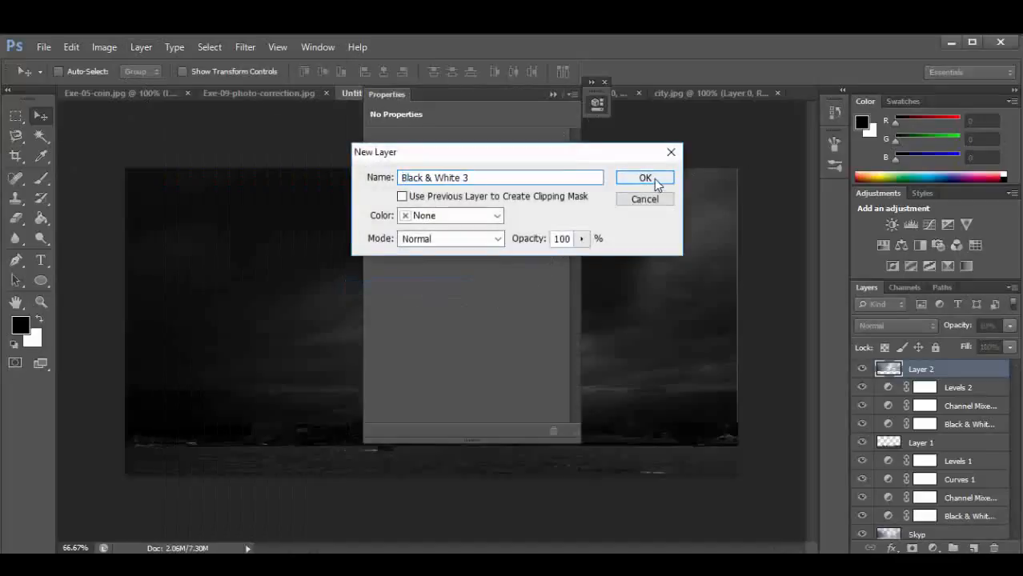
pyautogui.press('x')
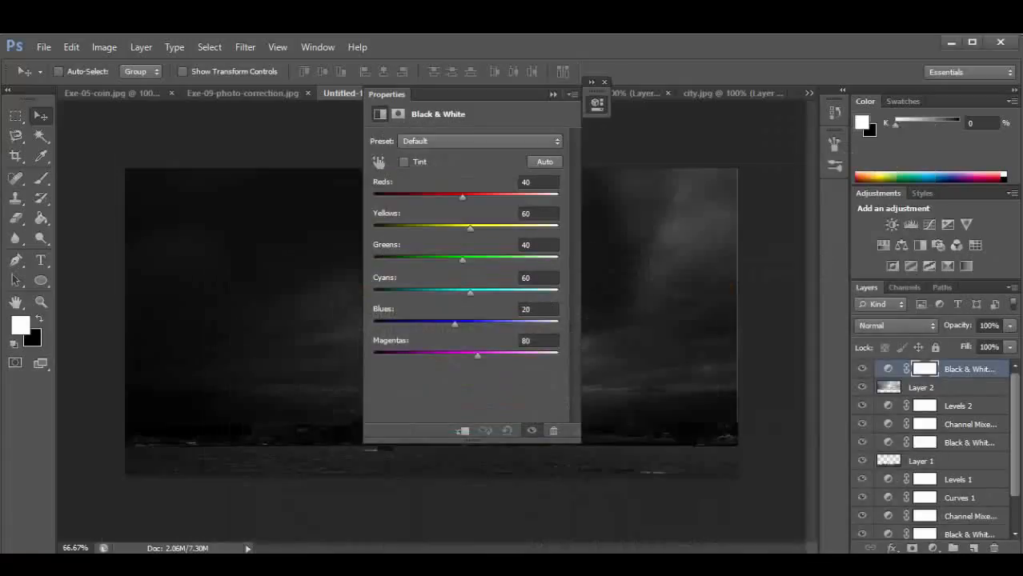
# - Set the new Black & White adjustment's Reds to 24, Yellows to 58 and Greens to 22
pyautogui.click(534, 184)
pyautogui.write('24')
pyautogui.click(539, 214)
pyautogui.doubleClick(539, 214)
pyautogui.write('58')
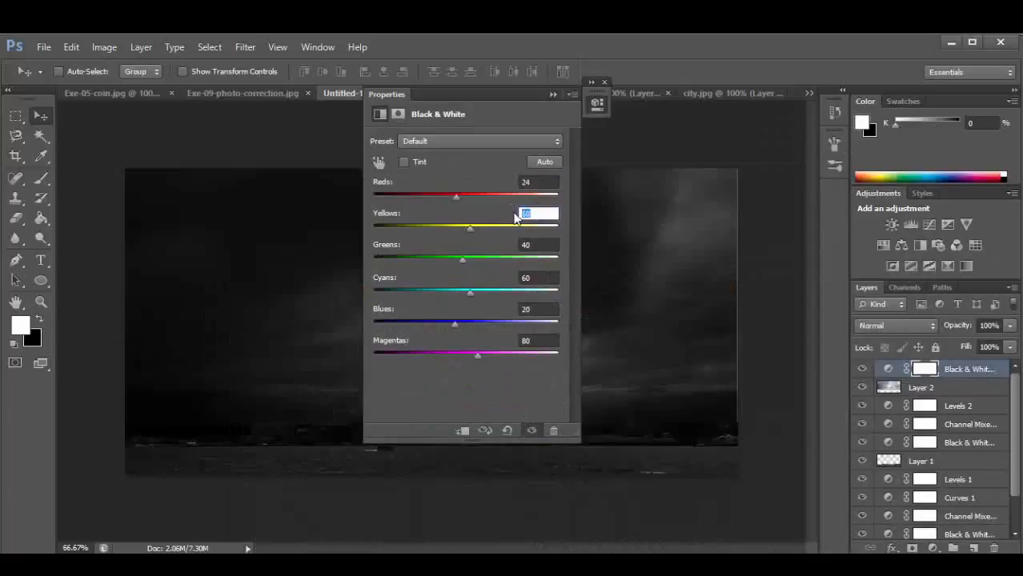
pyautogui.press('Return')
pyautogui.click(538, 236)
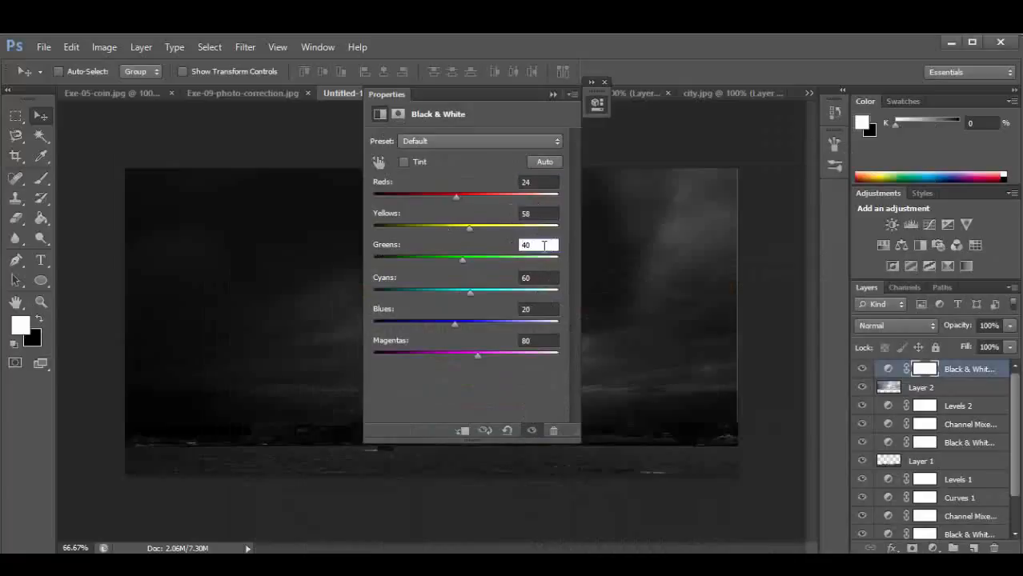
pyautogui.write('22')
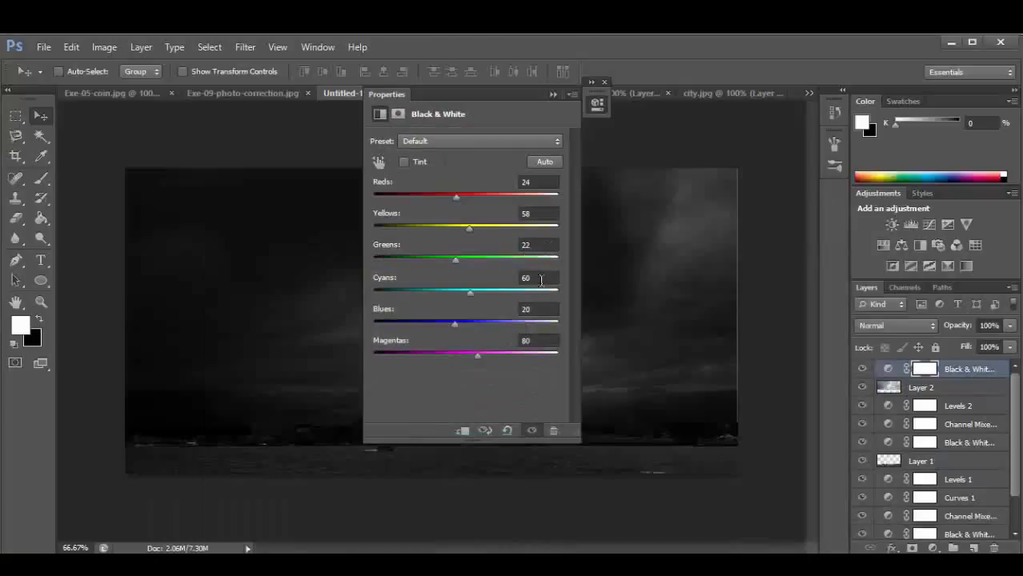
# - Switch the Black & White adjustment's preset to Custom
pyautogui.click(540, 279)
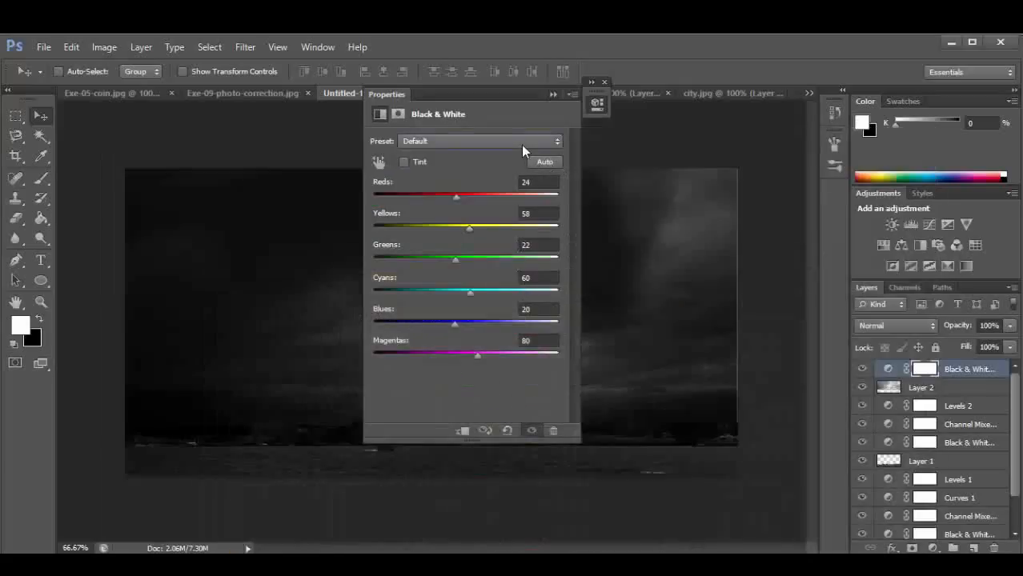
pyautogui.click(521, 145)
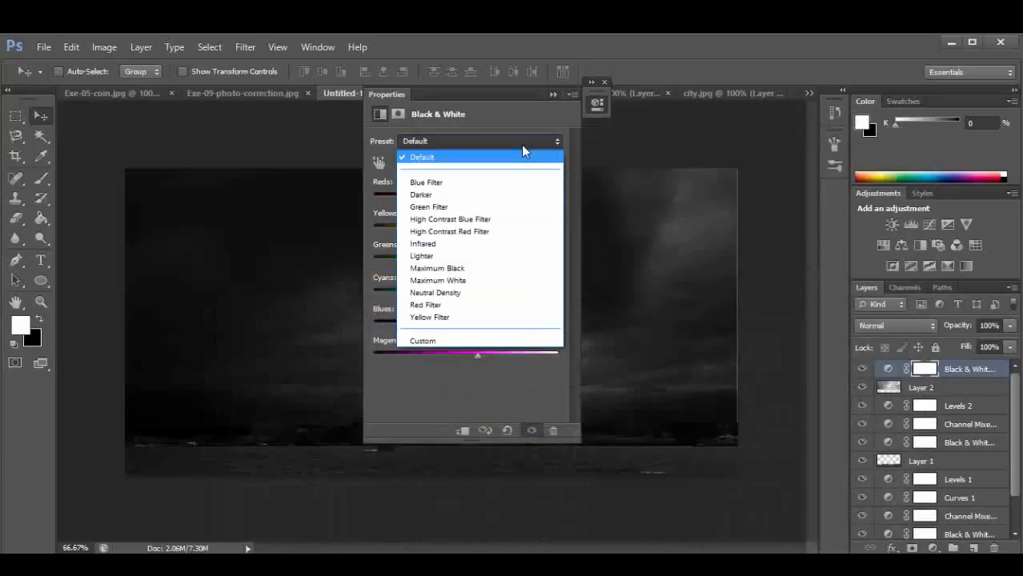
pyautogui.click(468, 342)
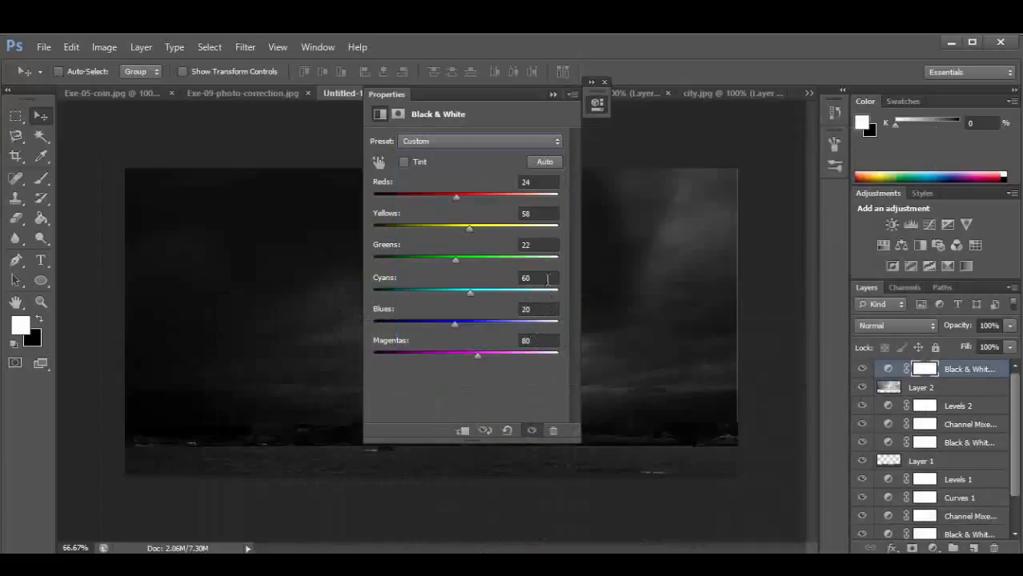
# - Set the Black & White adjustment's Blues to 53 and Magentas to 20
pyautogui.click(532, 309)
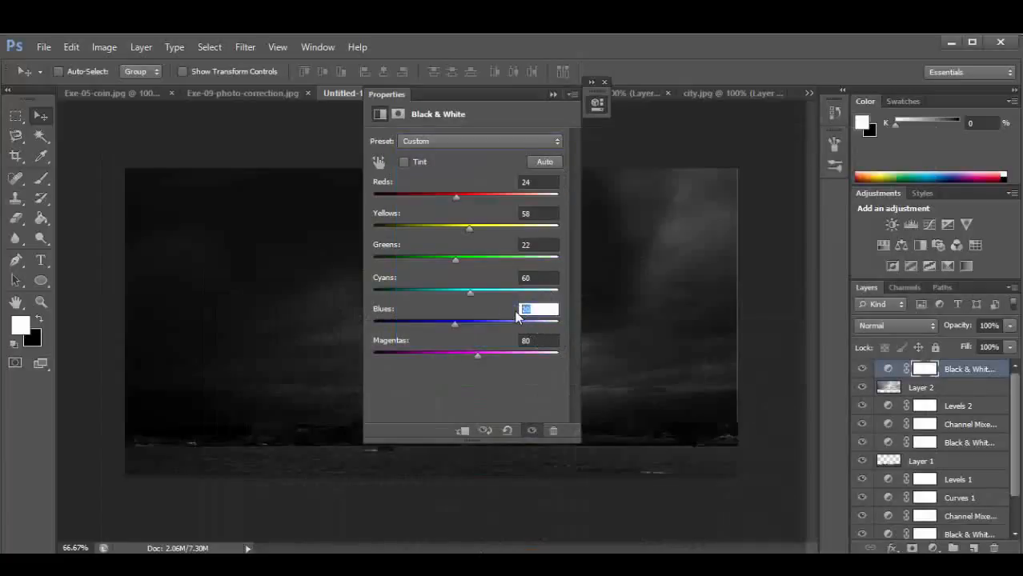
pyautogui.write('53')
pyautogui.click(517, 342)
pyautogui.write('20')
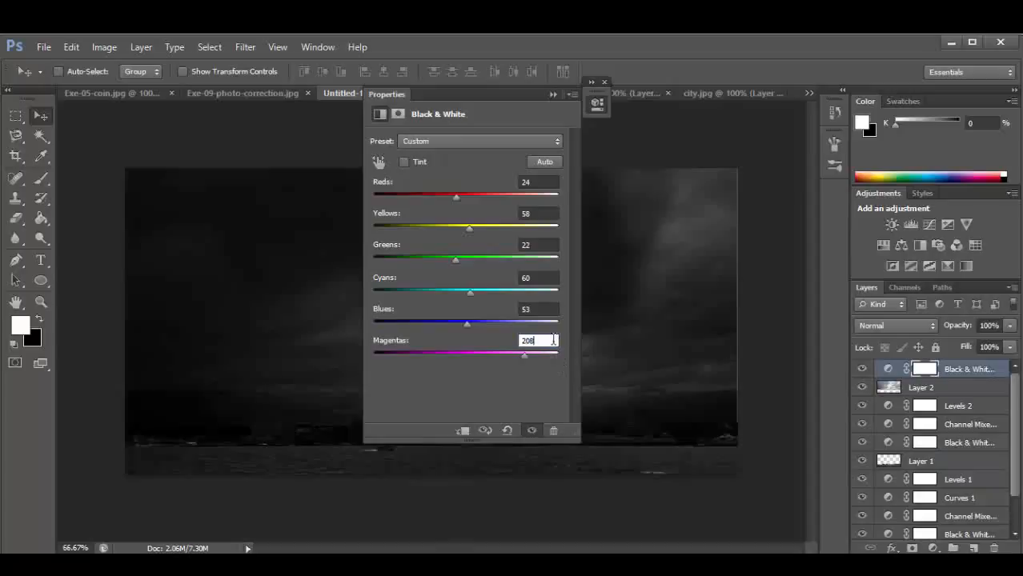
pyautogui.press('Return')
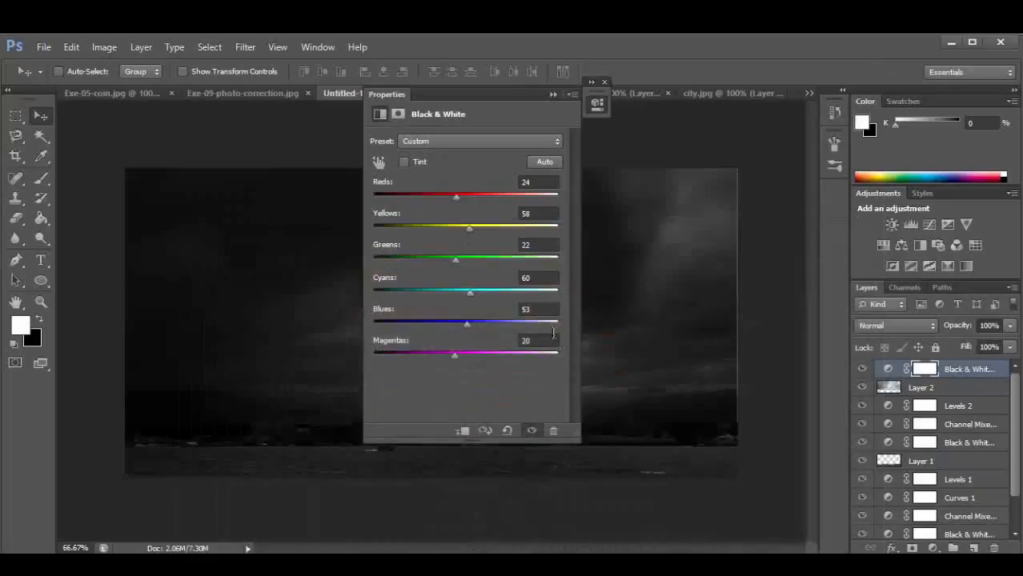
# - Set the Black & White adjustment's Magentas to 55, Cyans to 53 and Blues to 20, and close its properties
pyautogui.click(550, 339)
pyautogui.write('55')
pyautogui.click(525, 277)
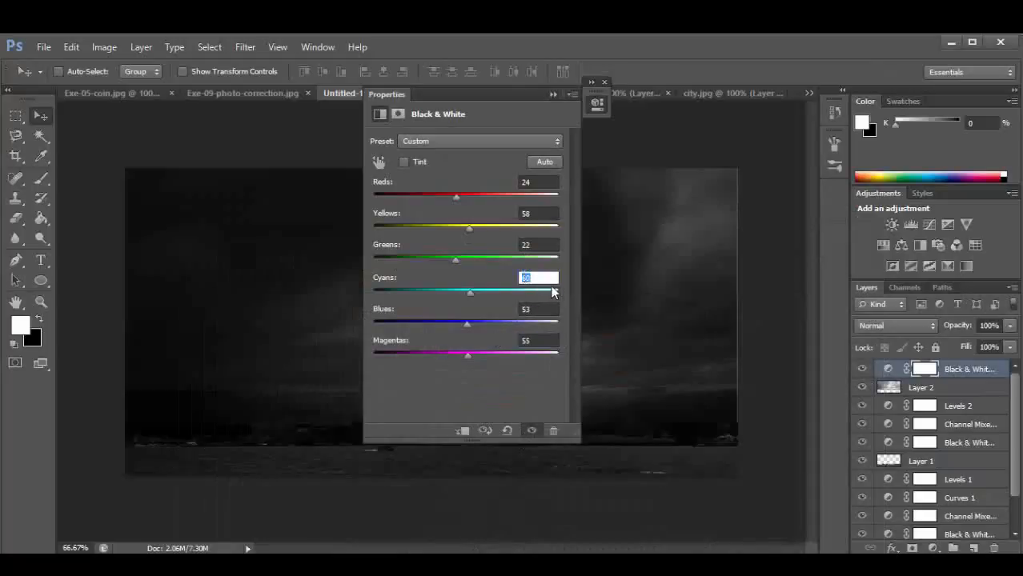
pyautogui.write('53')
pyautogui.click(555, 313)
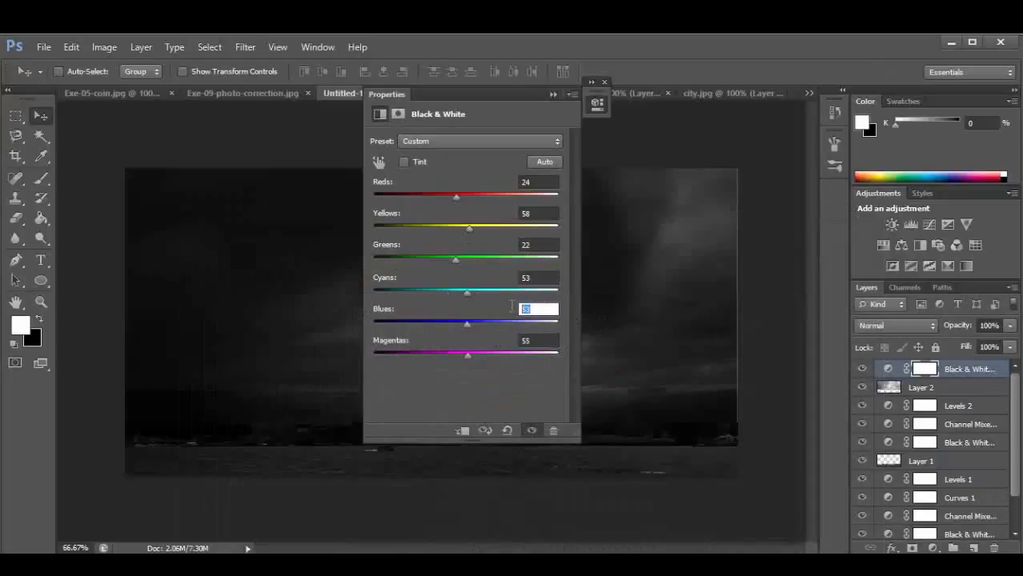
pyautogui.write('20')
pyautogui.press('Return')
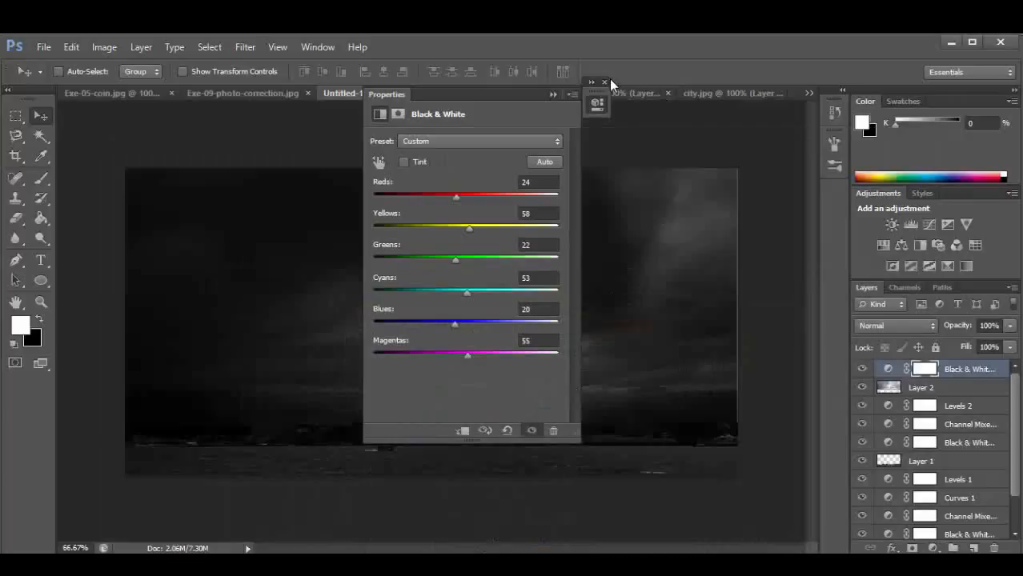
pyautogui.click(604, 82)
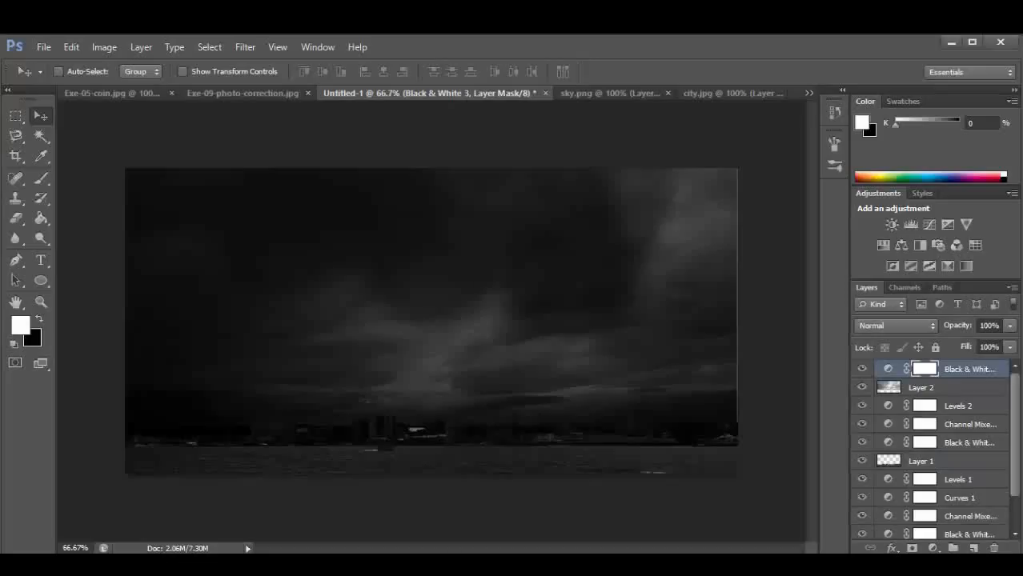
# - Add a Channel Mixer adjustment layer above the top Black & White layer, with Monochrome enabled
pyautogui.click(148, 48)
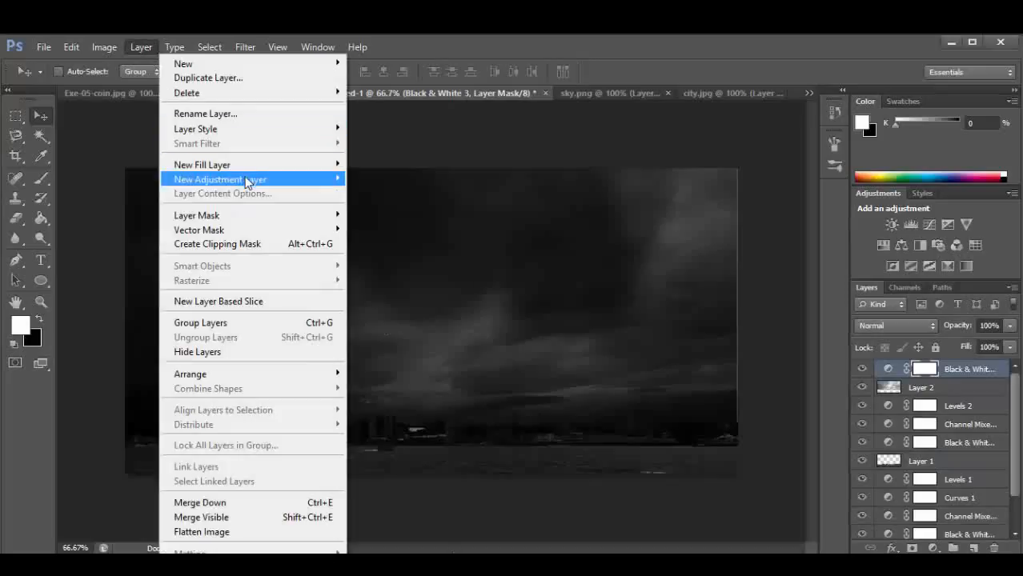
pyautogui.moveTo(328, 181)
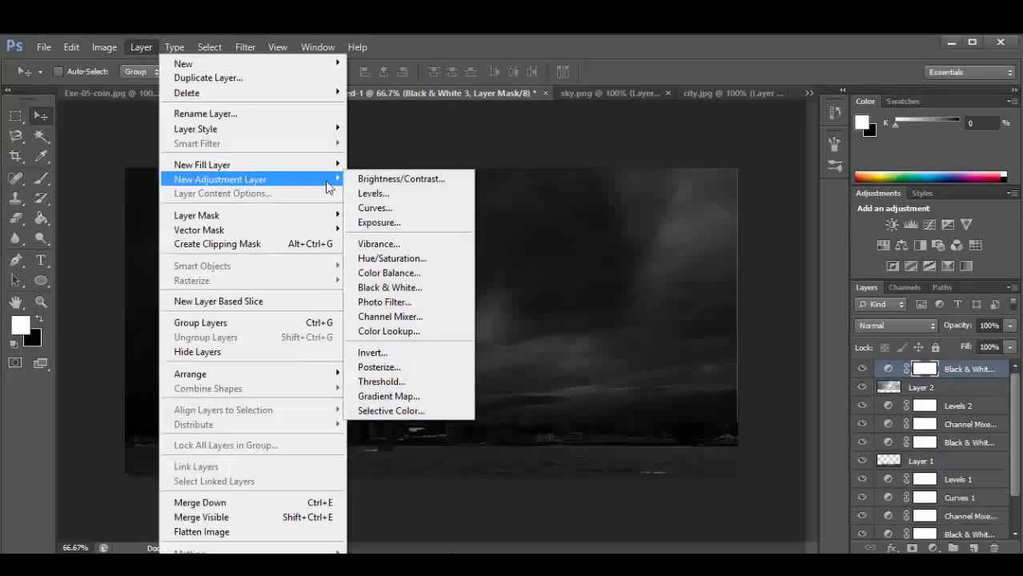
pyautogui.click(418, 315)
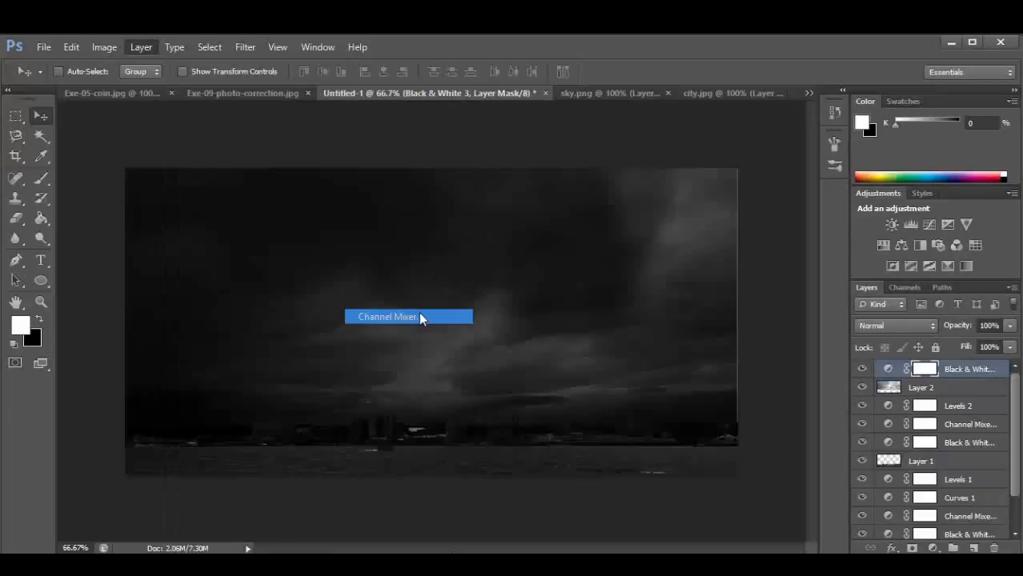
pyautogui.click(645, 177)
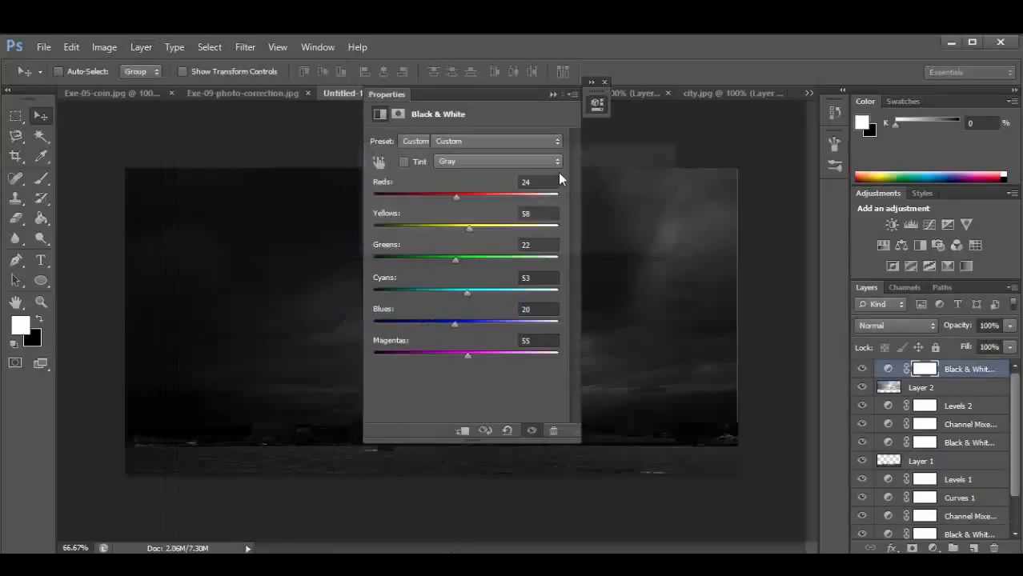
pyautogui.click(398, 187)
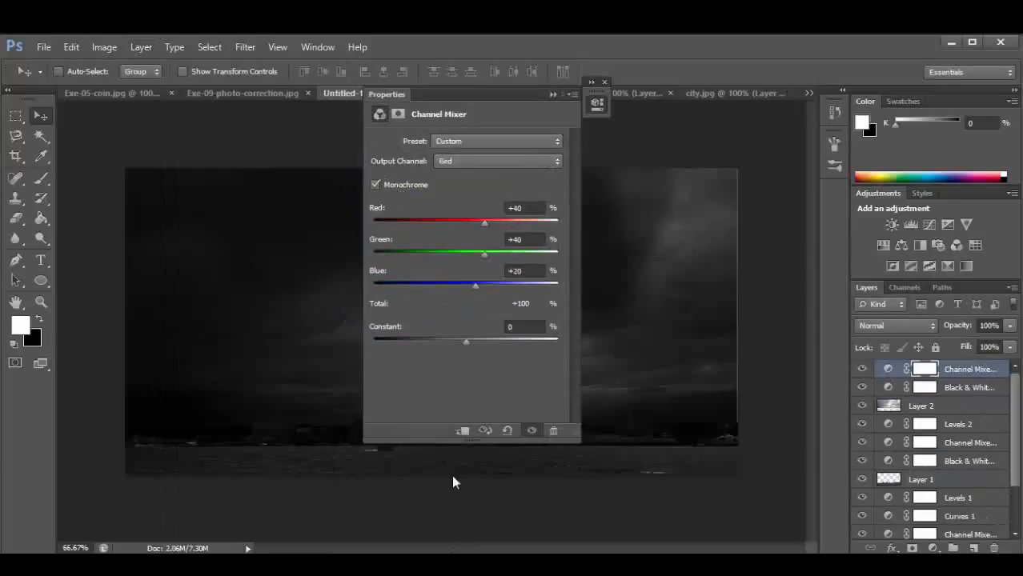
# - Check the reference slide and set the monochrome Channel Mixer's Red to -3% and Green to +28%, closing its properties
pyautogui.click(464, 561)
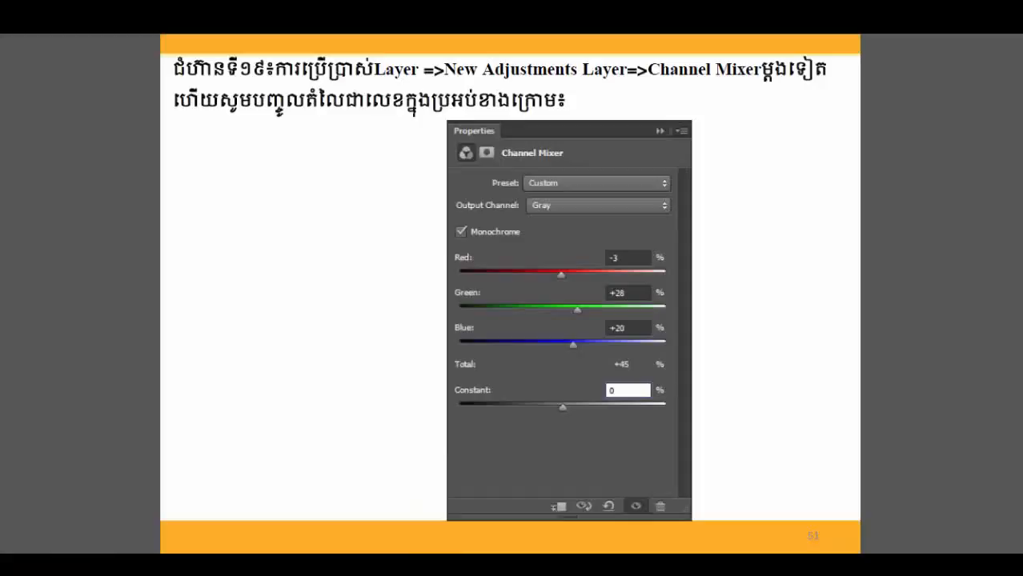
pyautogui.hotkey('alt', 'Tab')
pyautogui.click(520, 209)
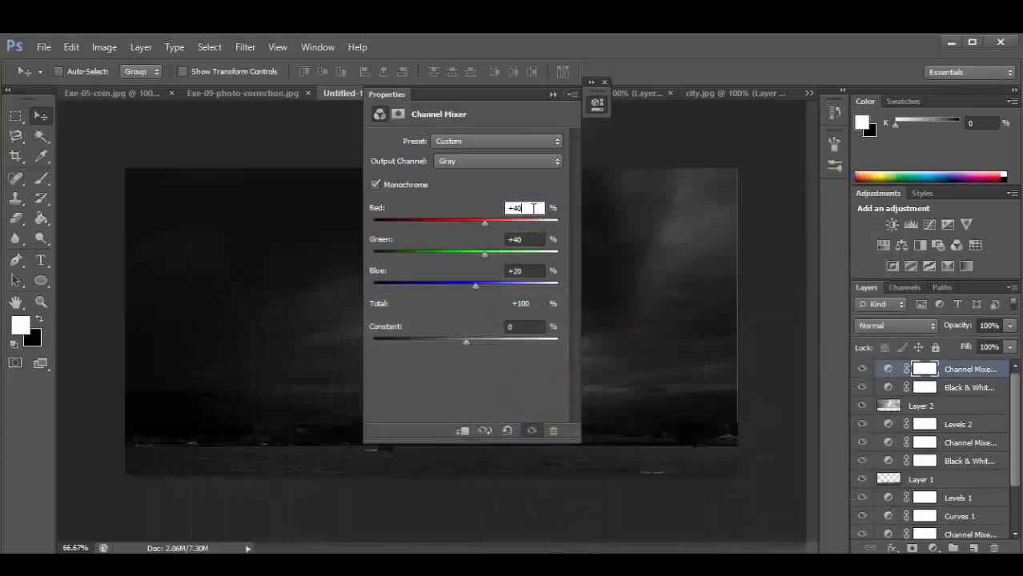
pyautogui.write('-3')
pyautogui.click(517, 240)
pyautogui.write('28')
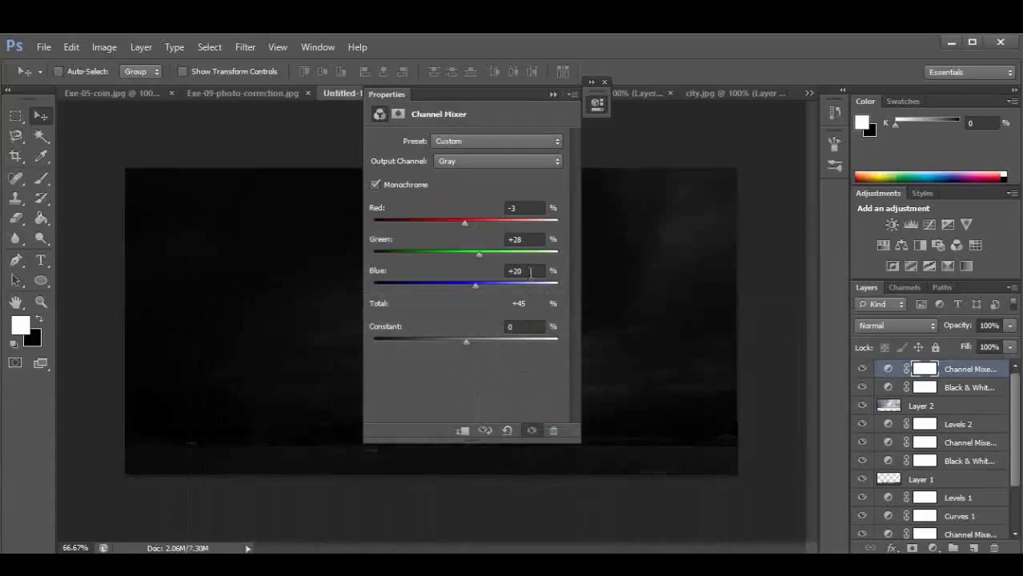
pyautogui.click(603, 81)
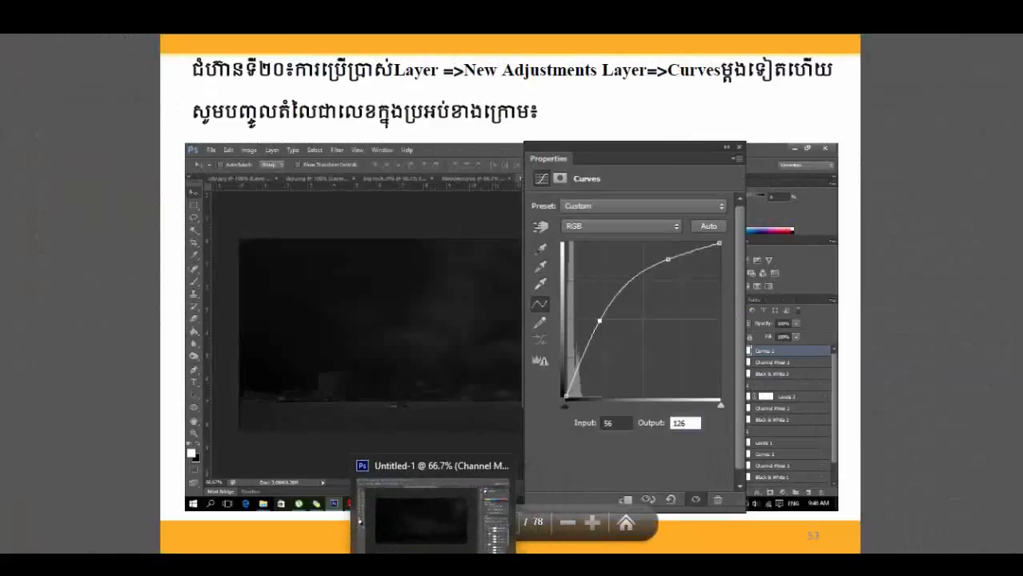
# - Switch back to Photoshop and add a Curves adjustment layer above the top Channel Mixer layer, keeping Normal mode and 100% opacity
pyautogui.click(362, 521)
pyautogui.click(143, 46)
pyautogui.moveTo(280, 186)
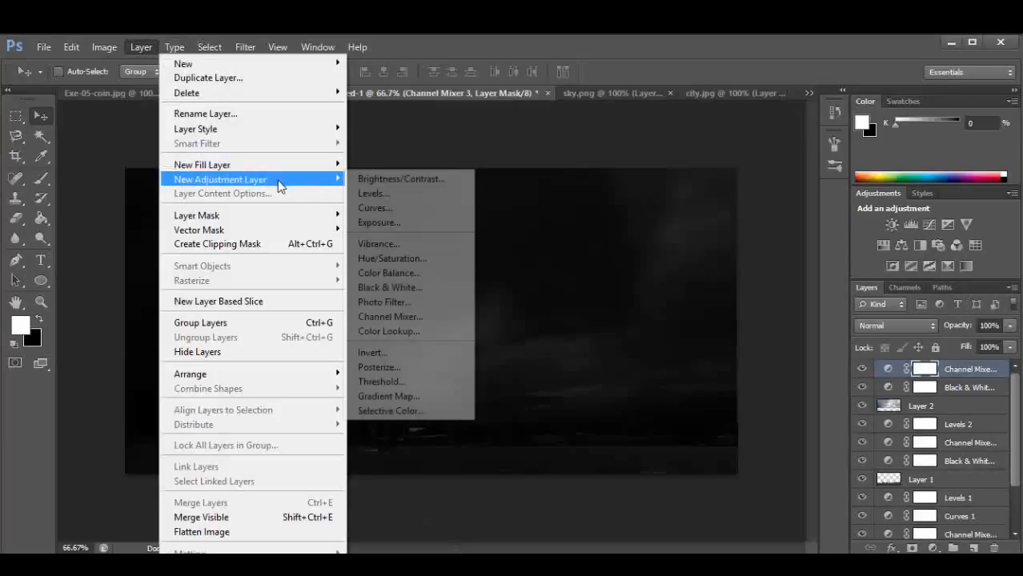
pyautogui.click(391, 210)
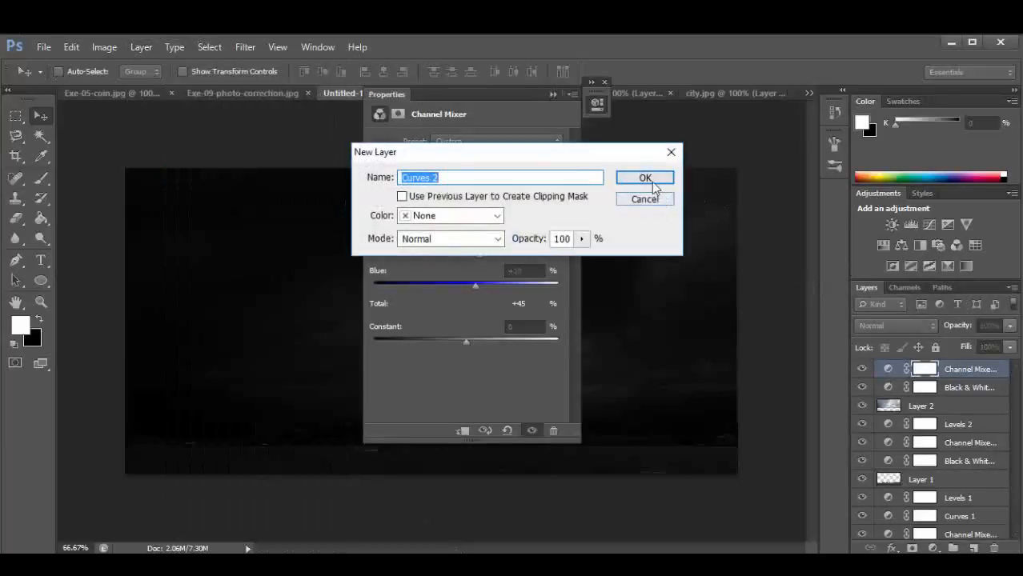
pyautogui.click(649, 179)
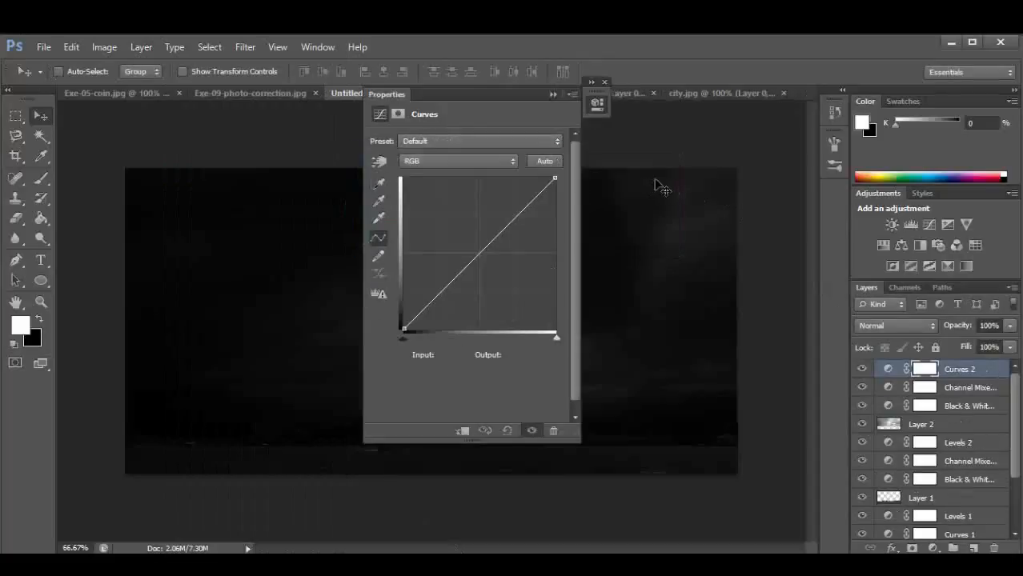
# - Brighten the RGB curve with points at input 129/output 221, input 68/output 199 and a steep shadow point near input 22, closing its properties
pyautogui.moveTo(518, 95); pyautogui.dragTo(750, 137)
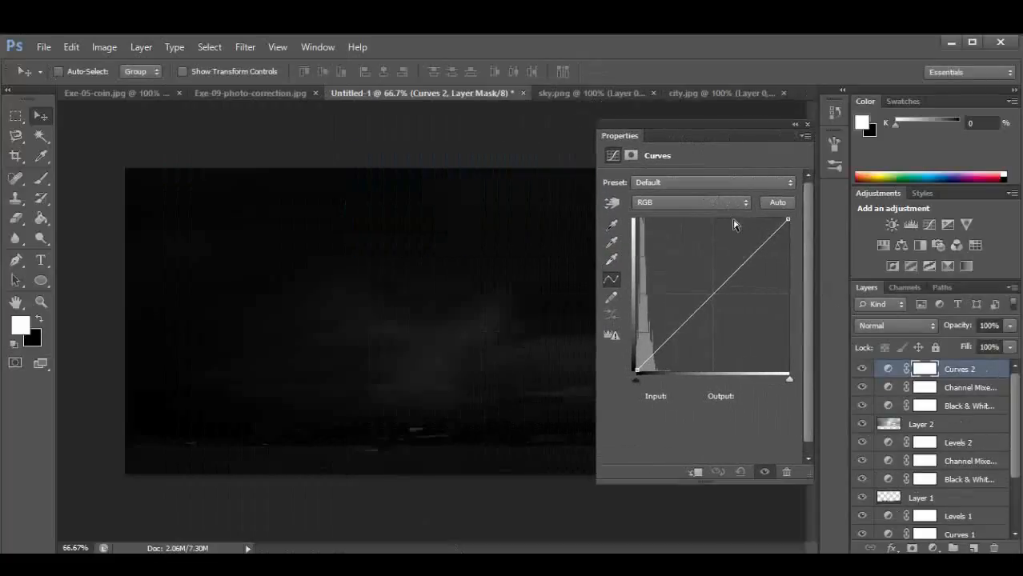
pyautogui.moveTo(735, 274); pyautogui.dragTo(710, 237)
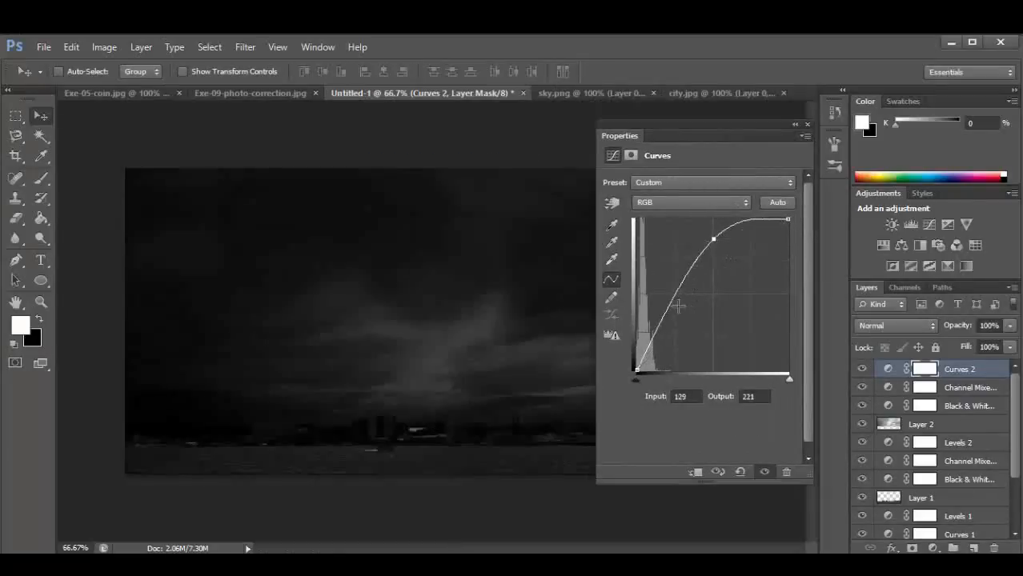
pyautogui.moveTo(670, 301); pyautogui.dragTo(650, 295)
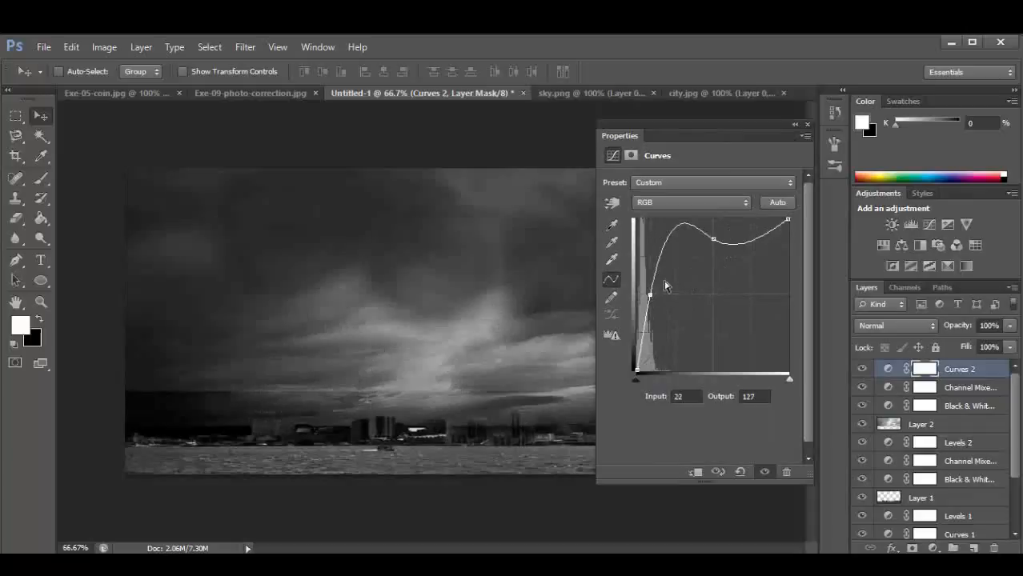
pyautogui.moveTo(651, 293); pyautogui.dragTo(649, 302)
pyautogui.moveTo(677, 234); pyautogui.dragTo(677, 251)
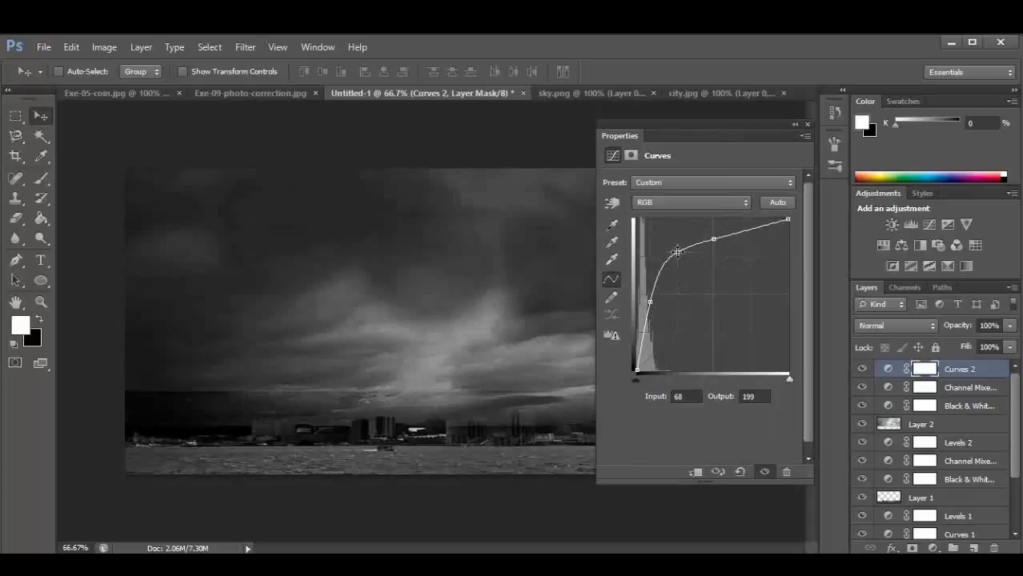
pyautogui.click(807, 125)
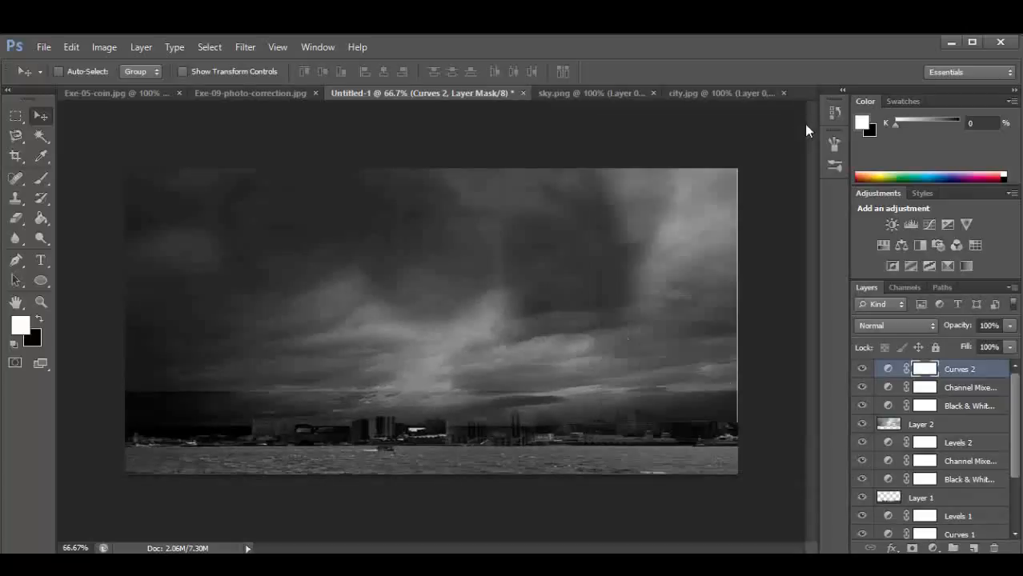